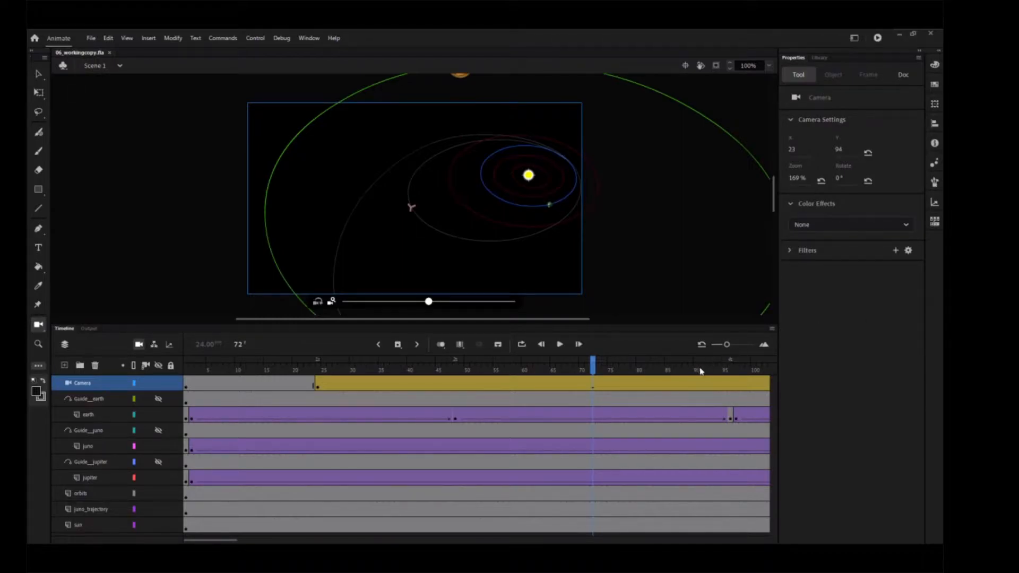
Step: Pan the camera horizontally at frame 160 to X -253, Y 94 and play back the move from just before frame 72
mouse_move(706, 371)
left_mouse_down()
mouse_move(762, 369)
mouse_move(715, 369)
mouse_move(726, 370)
left_mouse_up()
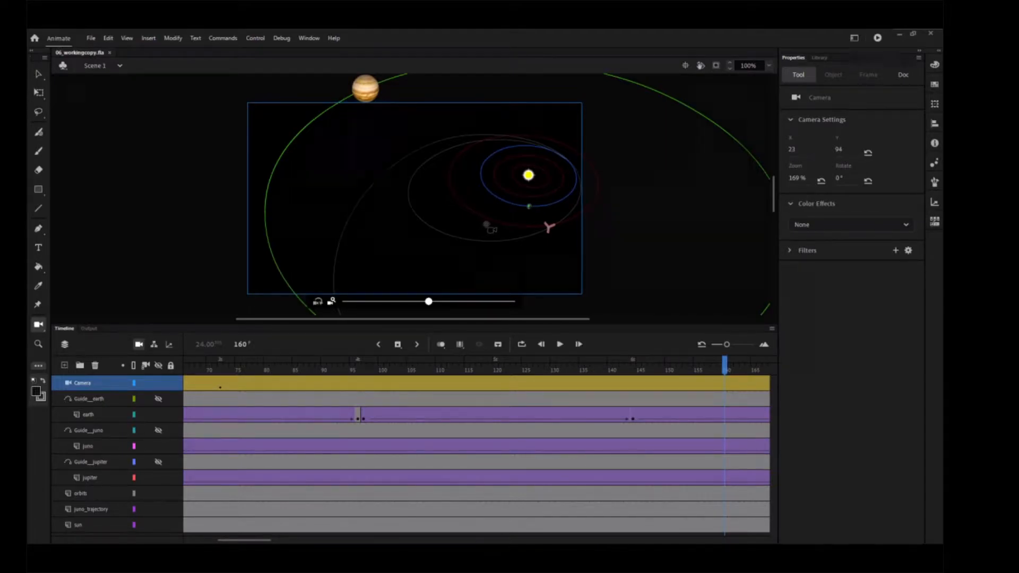
mouse_move(493, 228)
left_mouse_down()
mouse_move(458, 229)
mouse_move(533, 226)
mouse_move(485, 233)
mouse_move(496, 237)
left_mouse_up()
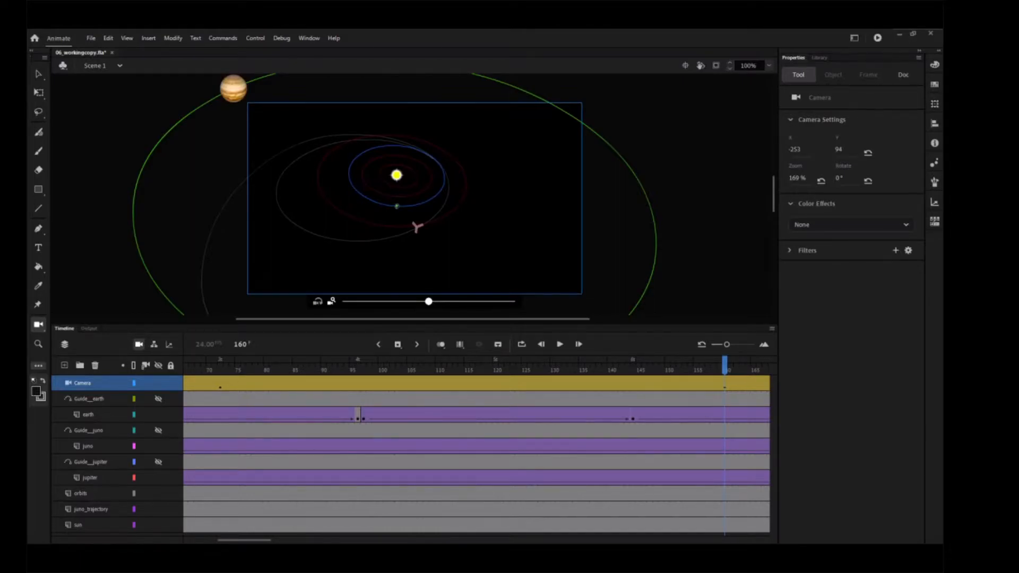
left_click(199, 368)
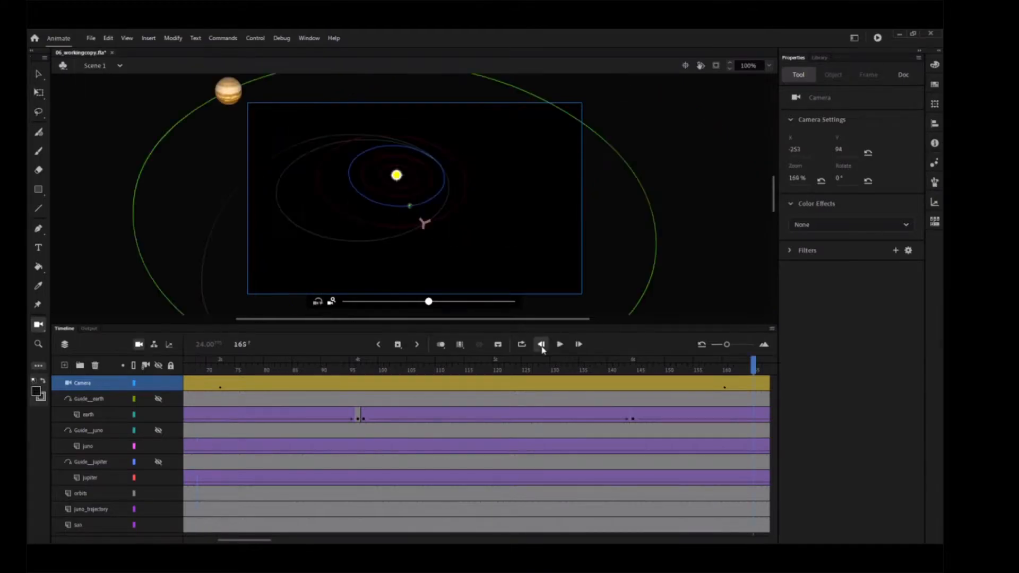
left_click(542, 346)
left_click(561, 345)
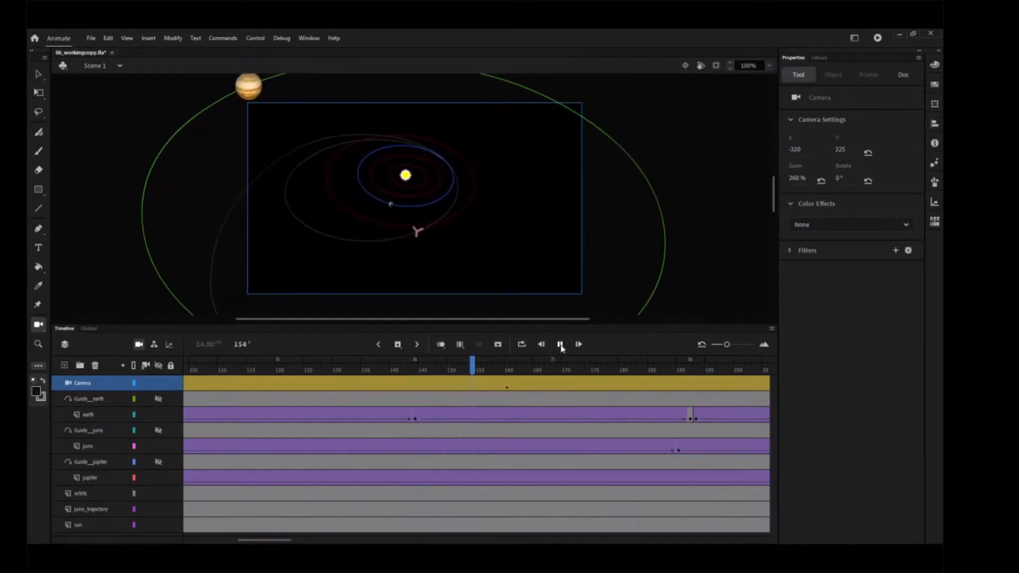
left_click(560, 345)
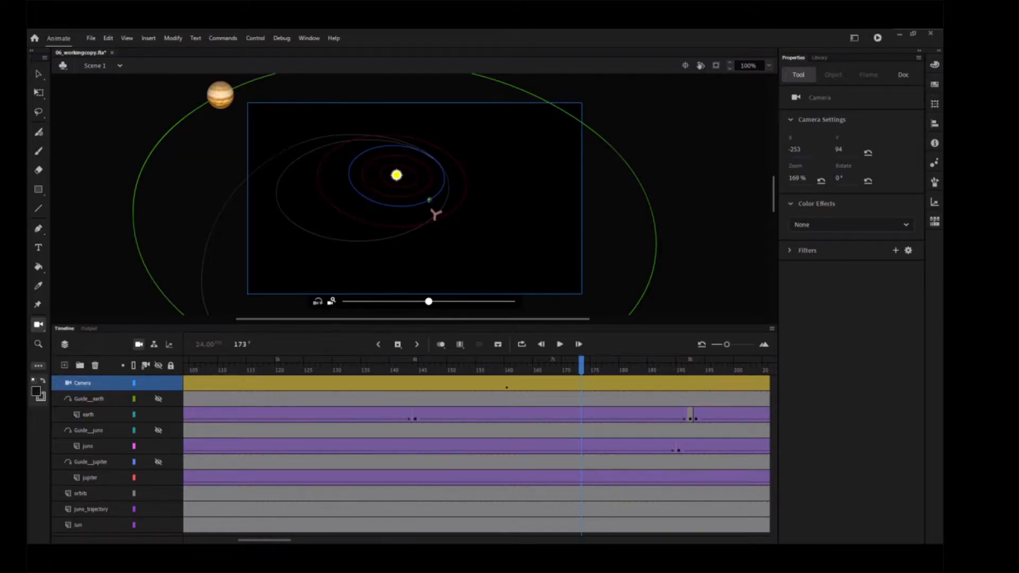
Step: Insert a keyframe for all properties at frame 160 of the Camera layer
left_click(508, 390)
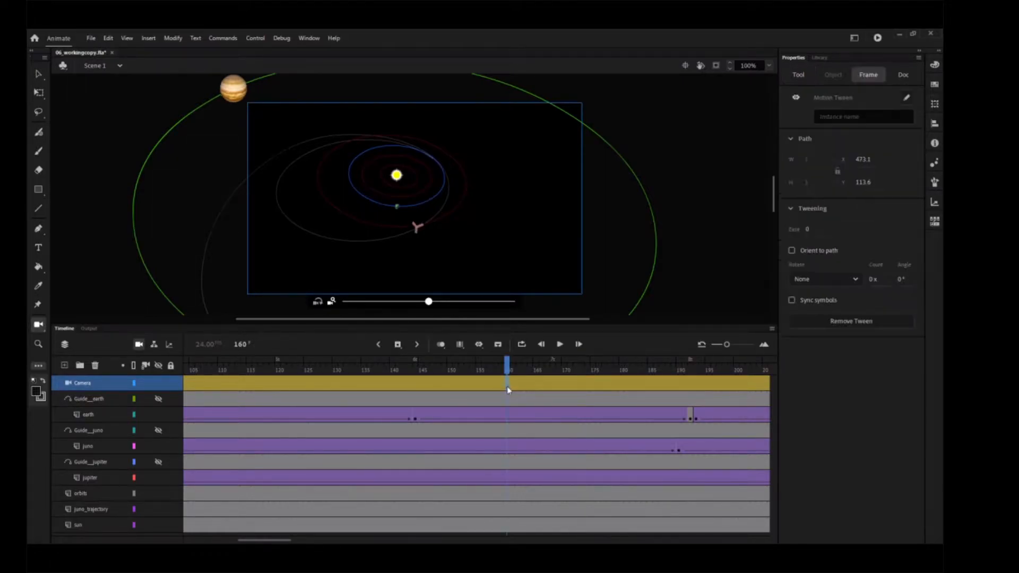
right_click(507, 388)
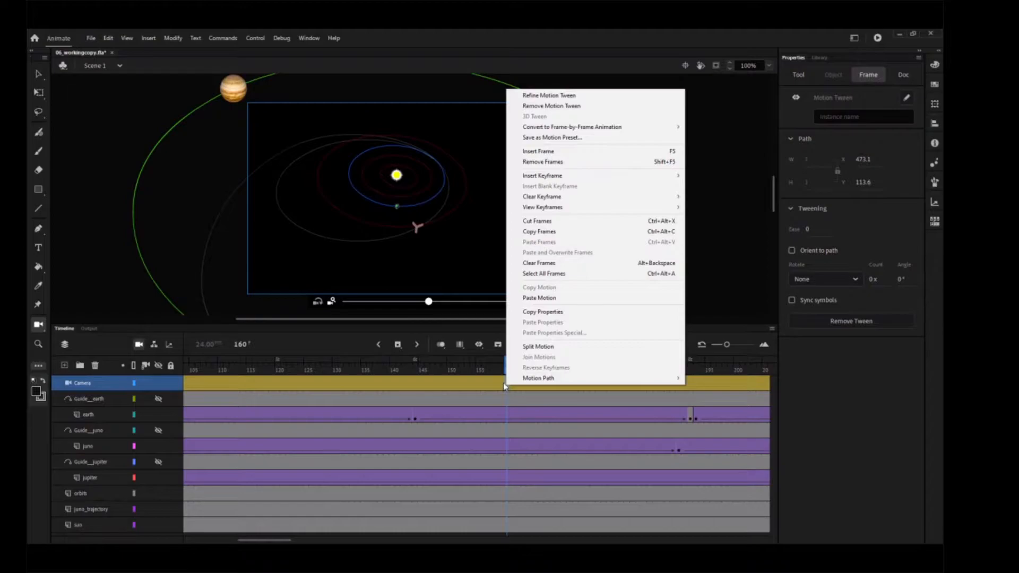
mouse_move(658, 181)
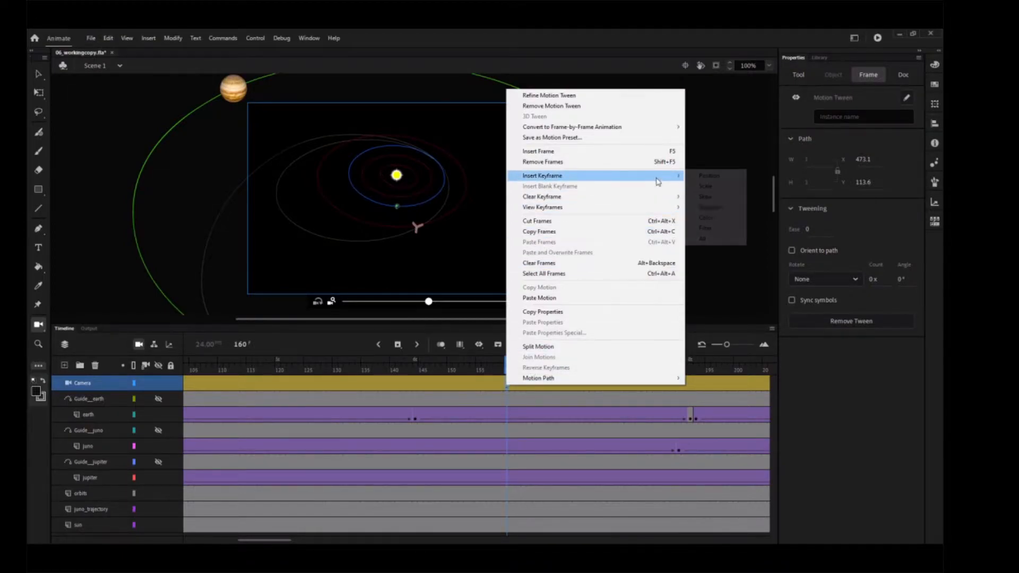
left_click(715, 243)
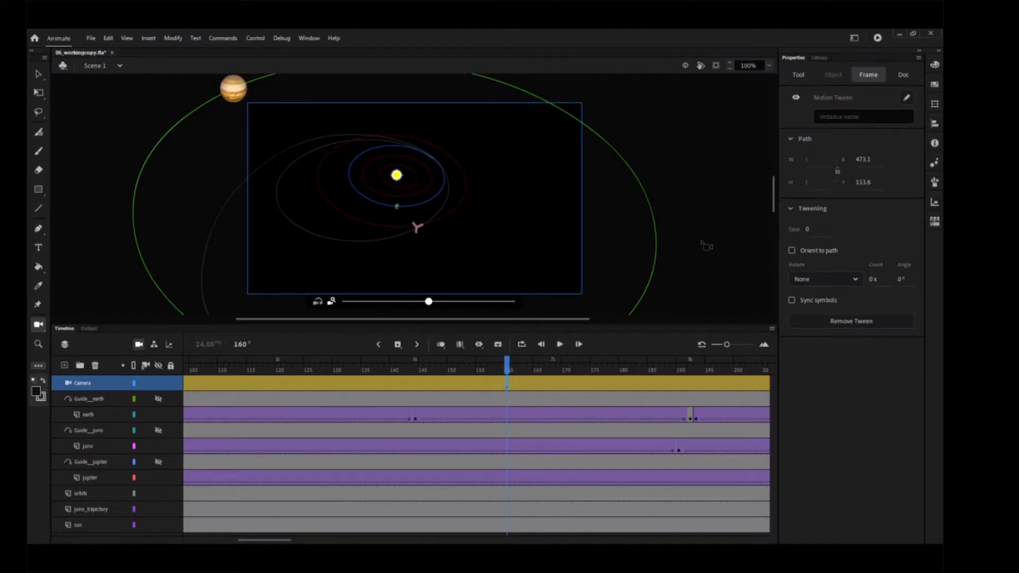
Step: At frame 190, zoom the camera in to about 762% and pan it to X -1303, Y 775, framing Earth and the spacecraft
left_click(682, 371)
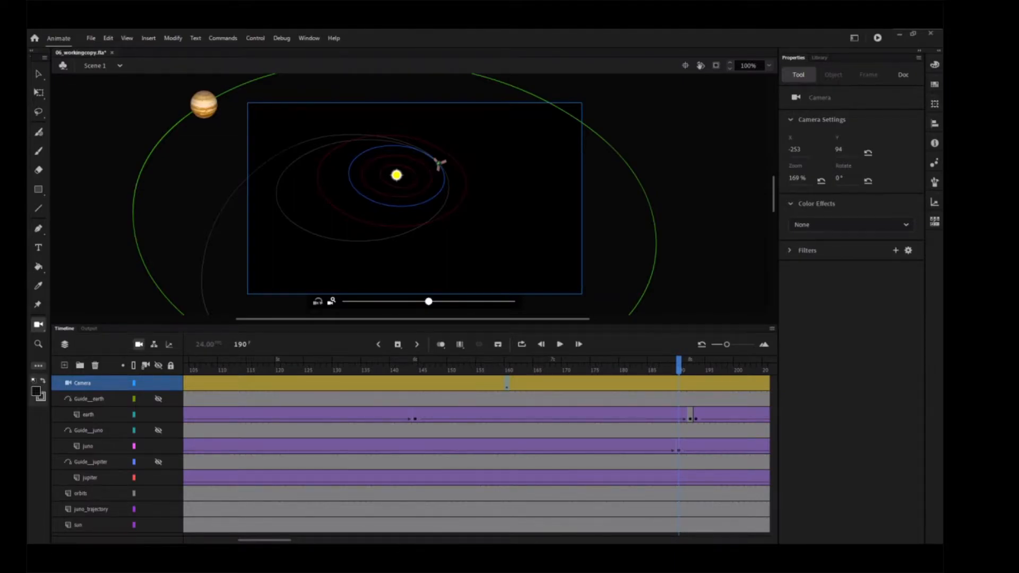
left_click_drag(429, 302, 528, 304)
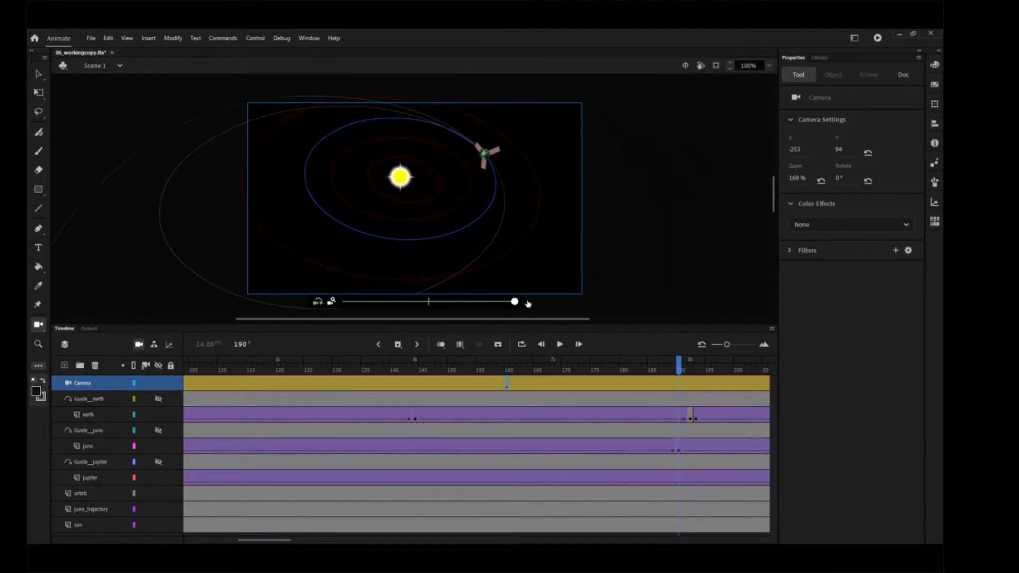
left_click_drag(436, 304, 488, 307)
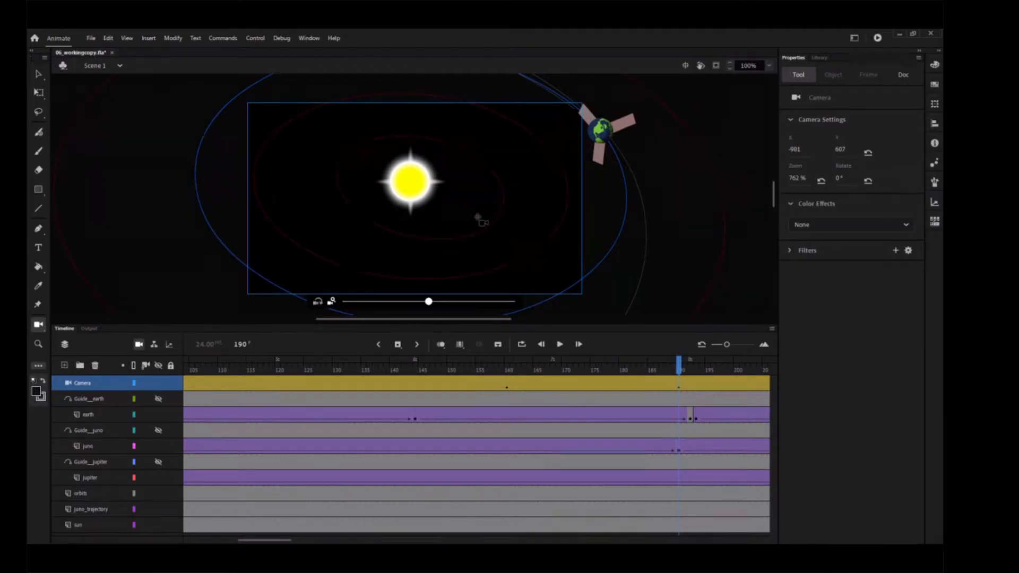
left_click_drag(481, 217, 457, 227)
left_click_drag(496, 200, 710, 268)
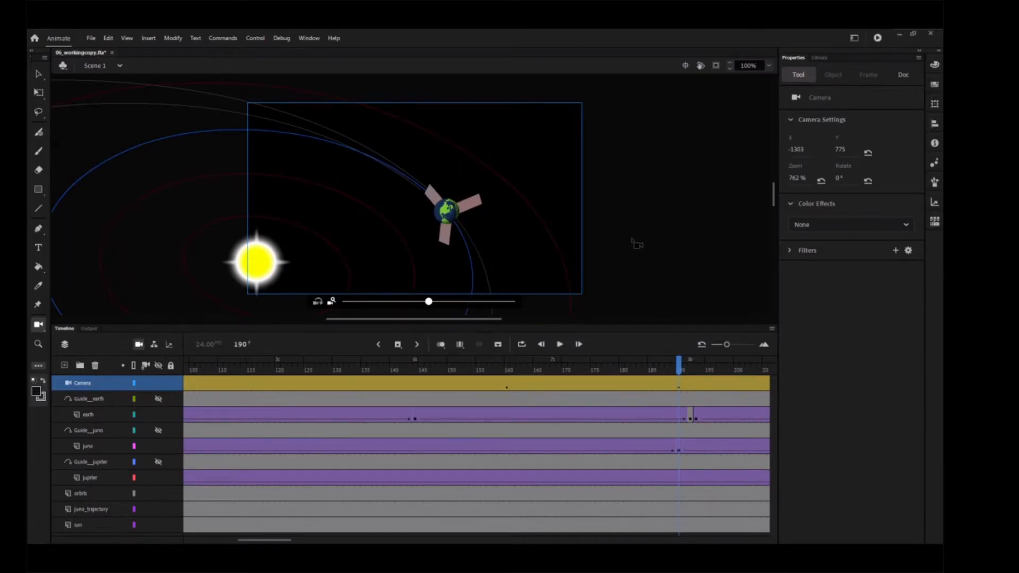
Step: Play the animation from frame 1 to review the camera moves past frame 190
left_click(541, 344)
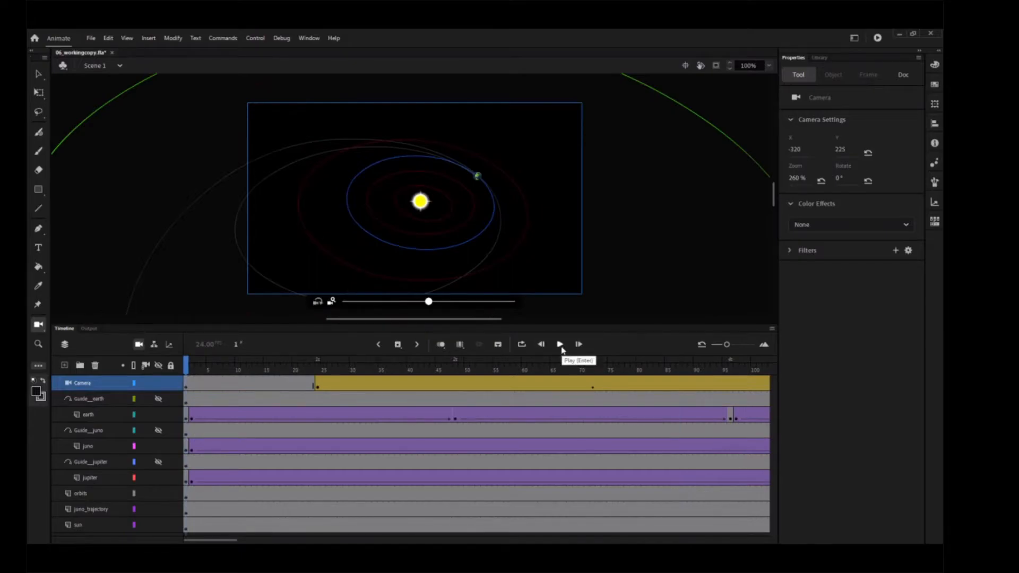
left_click(560, 345)
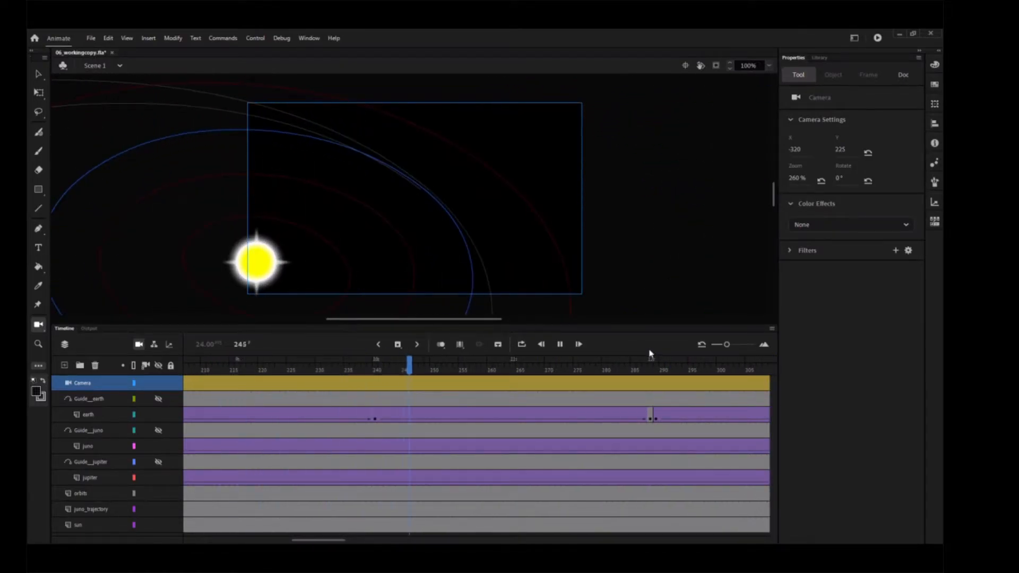
left_click(559, 345)
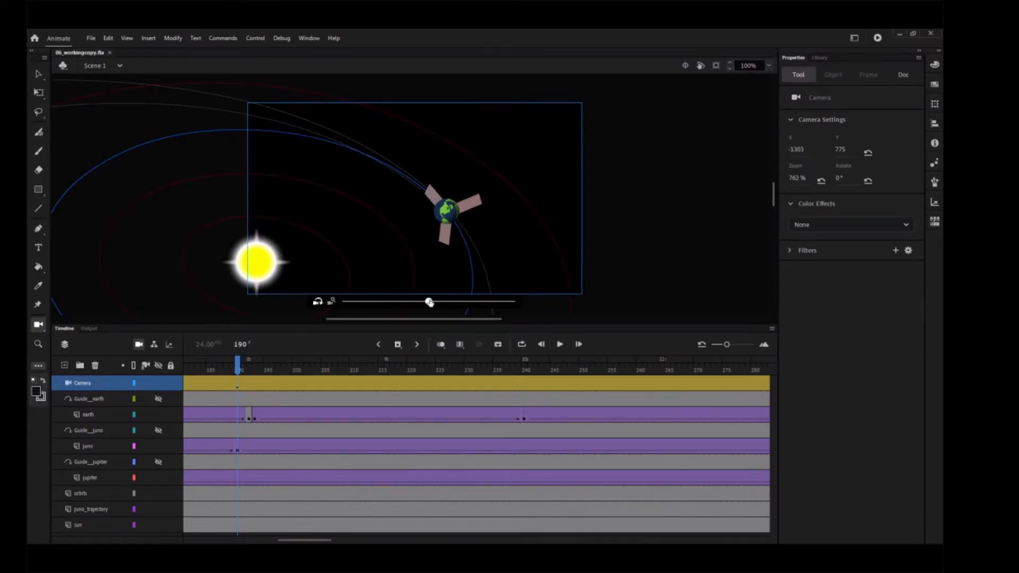
Step: Rotate the camera to about -39° at frame 190, recentre it at X -548, Y 1463, and preview the move from frame 160
mouse_move(429, 302)
left_mouse_down()
mouse_move(456, 304)
mouse_move(436, 303)
left_mouse_up()
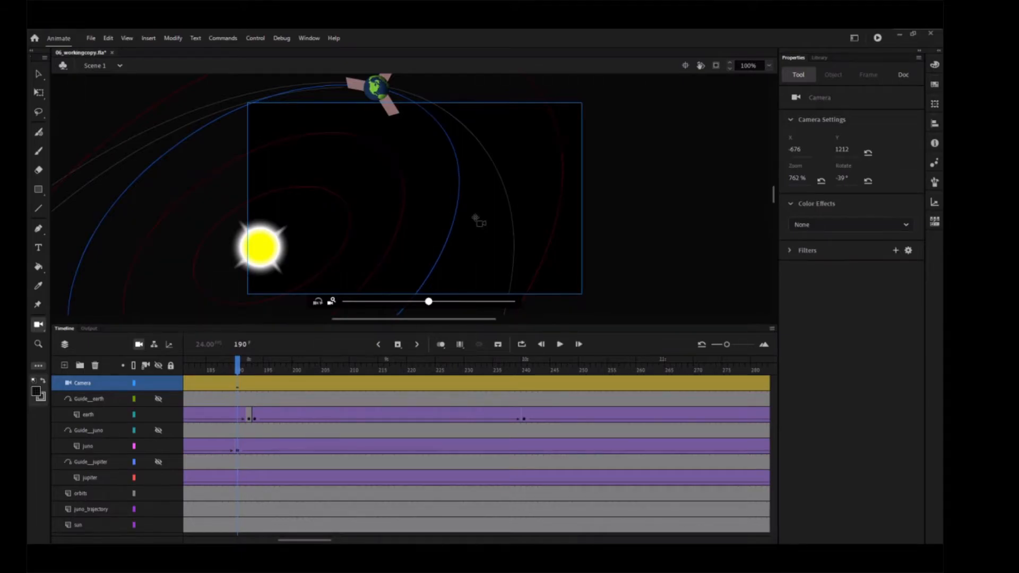
left_click_drag(476, 198, 494, 298)
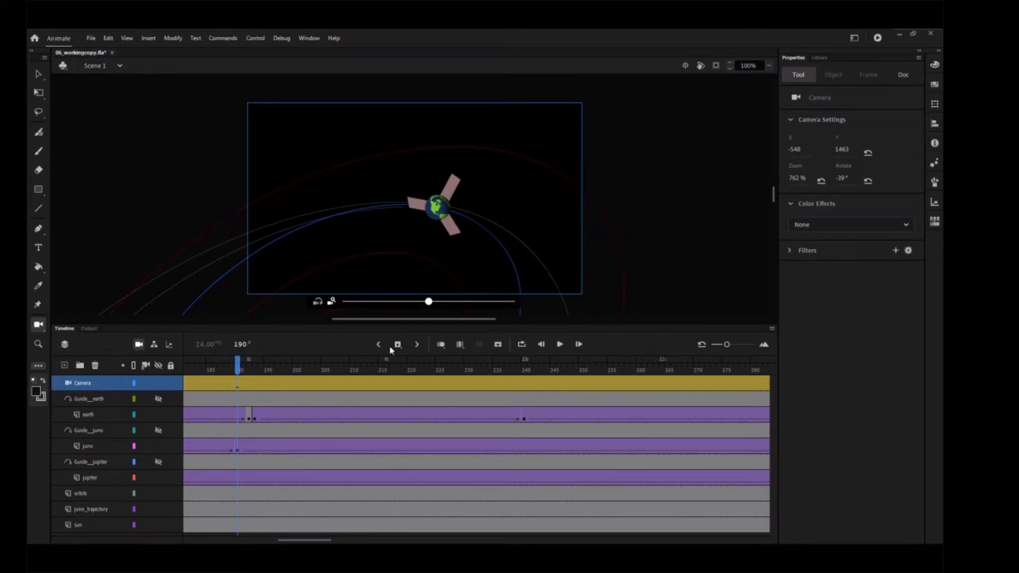
left_click_drag(240, 368, 324, 362)
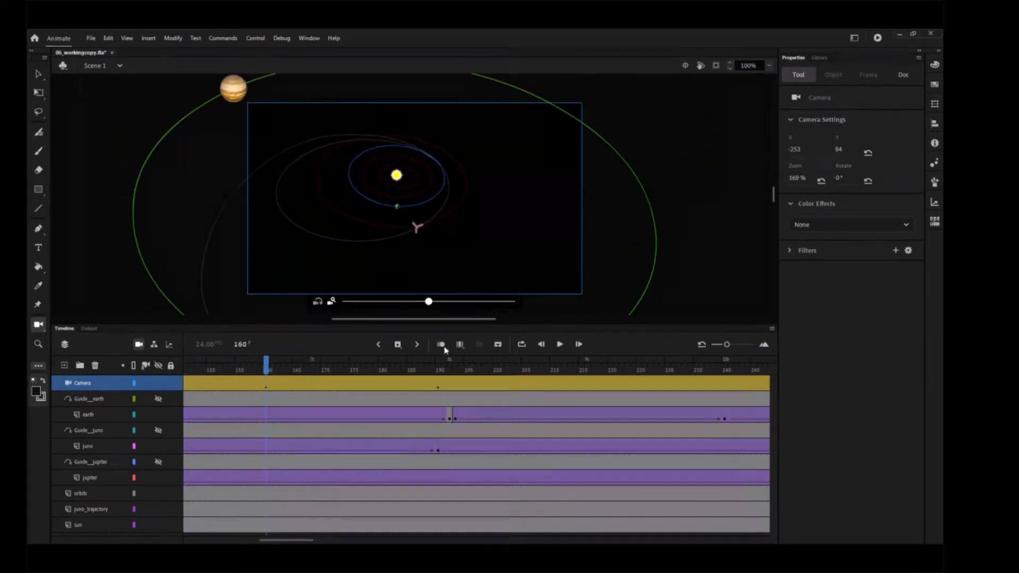
left_click(560, 345)
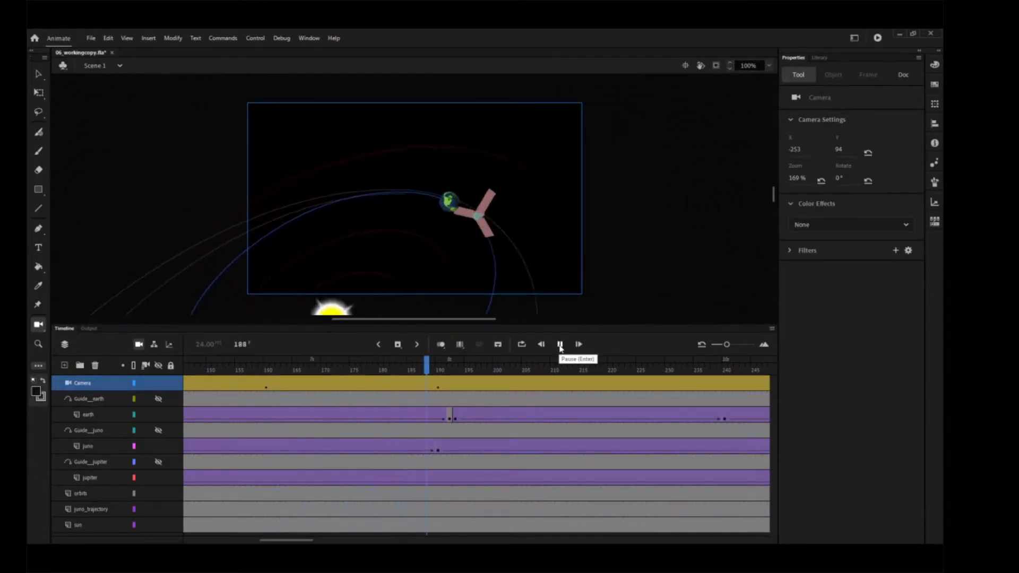
left_click(557, 346)
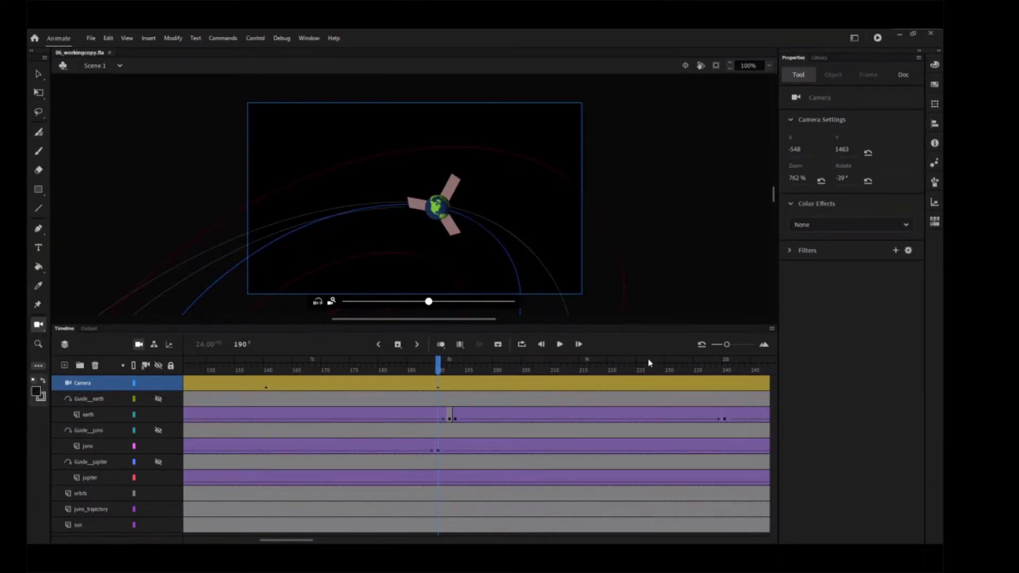
Step: At frame 215, reset the camera's rotation and pan to X -663, Y 1032 so the spacecraft and Earth are in frame
left_click(582, 371)
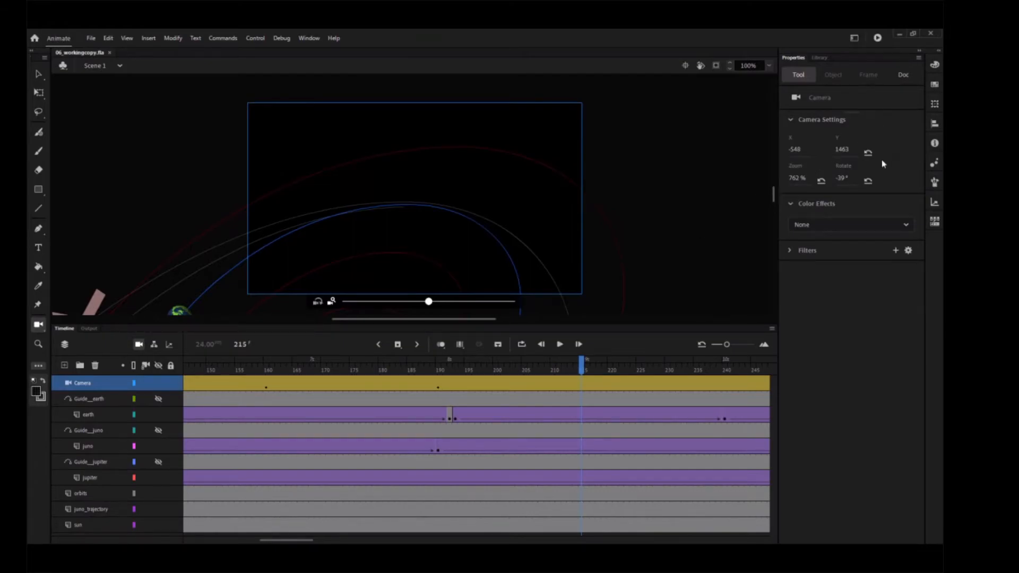
left_click(868, 181)
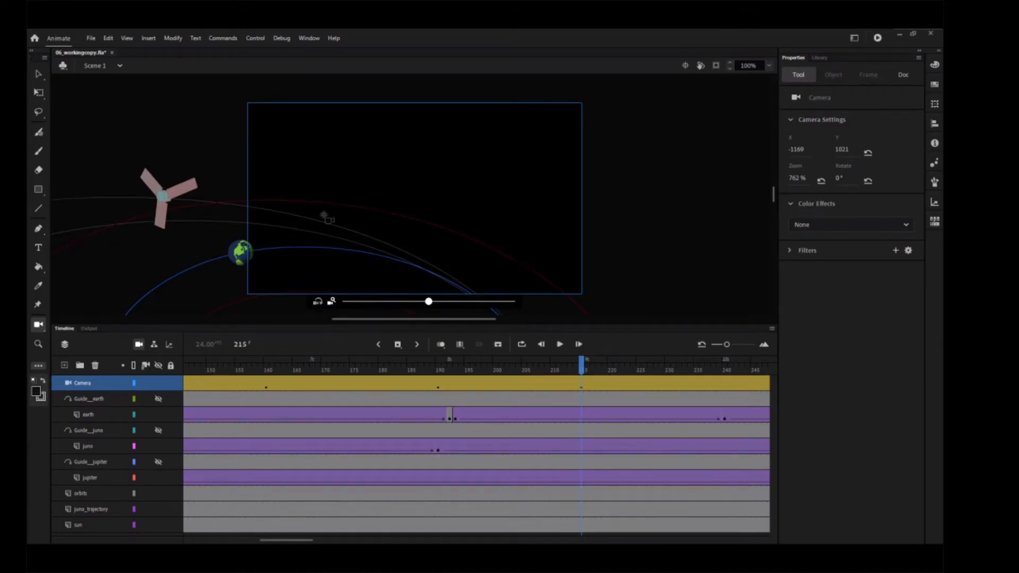
left_click_drag(440, 223, 311, 291)
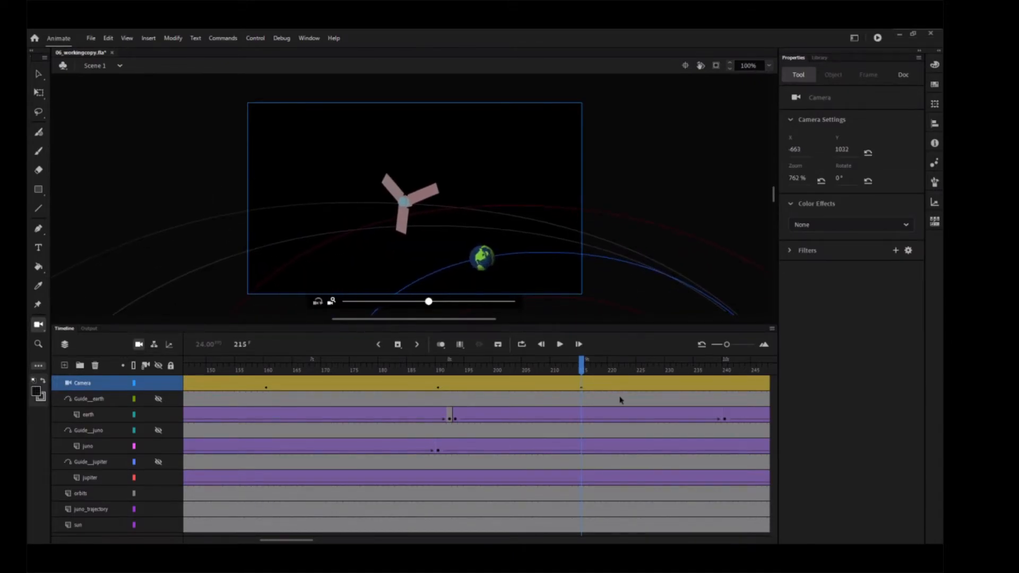
Step: At frame 228, zoom the camera out to about 119% and pan it to fit nearly all of Jupiter's orbit in frame
left_click(651, 371)
left_click(657, 373)
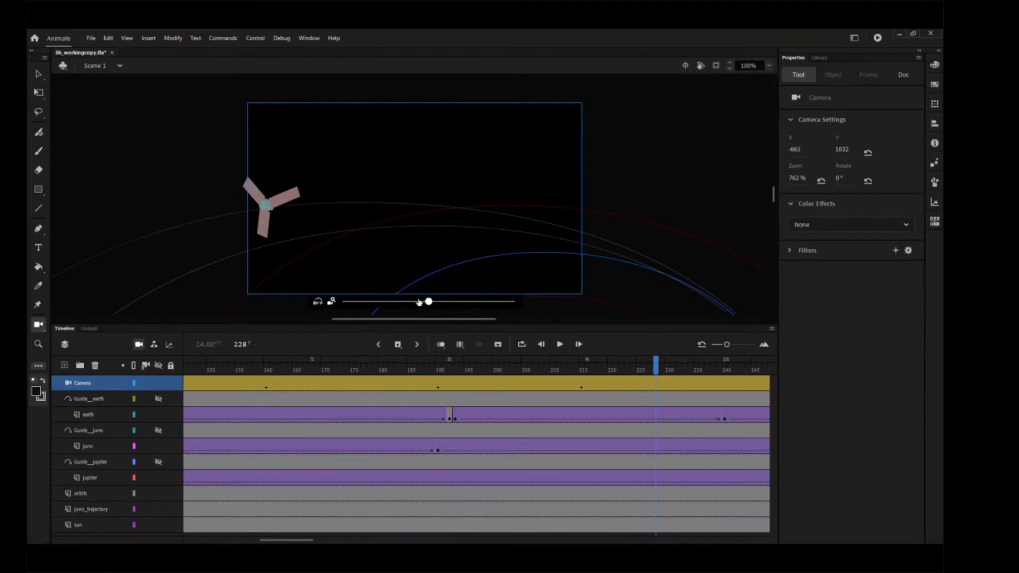
left_click_drag(428, 302, 377, 308)
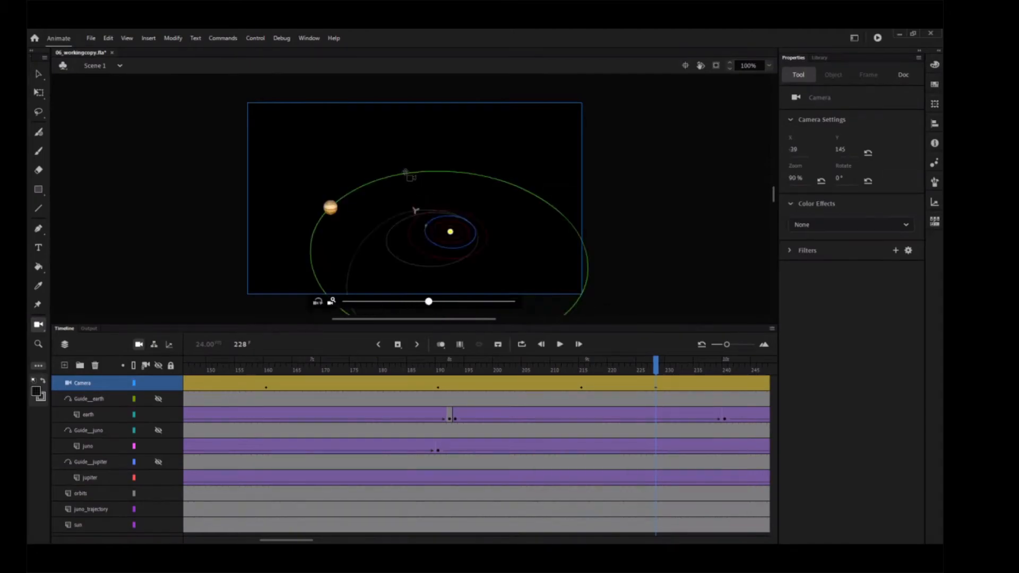
left_click_drag(406, 173, 413, 229)
Step: Insert a keyframe for all properties at frame 480 of the Camera layer
left_click_drag(296, 541, 439, 542)
left_click(640, 383)
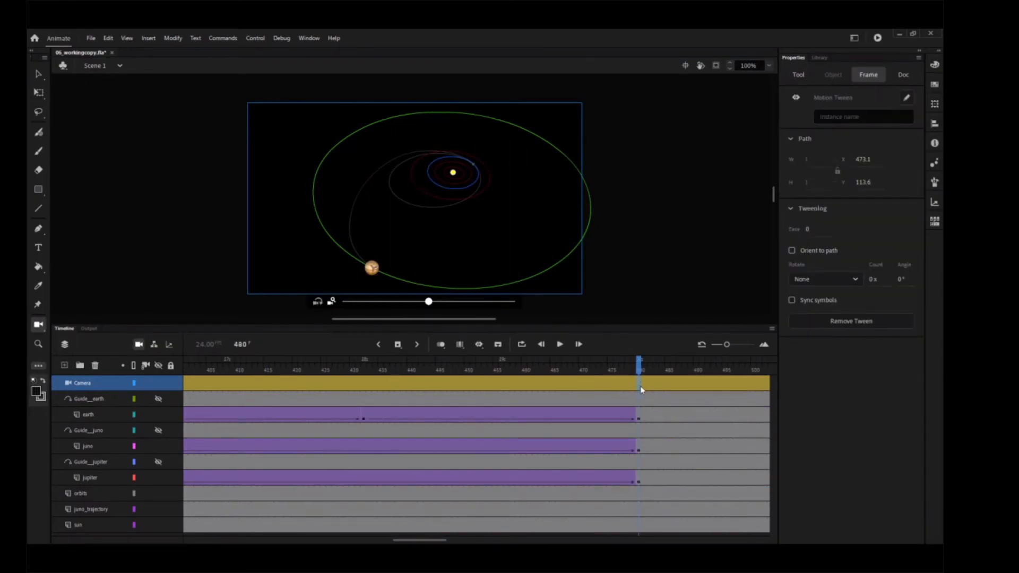
right_click(642, 390)
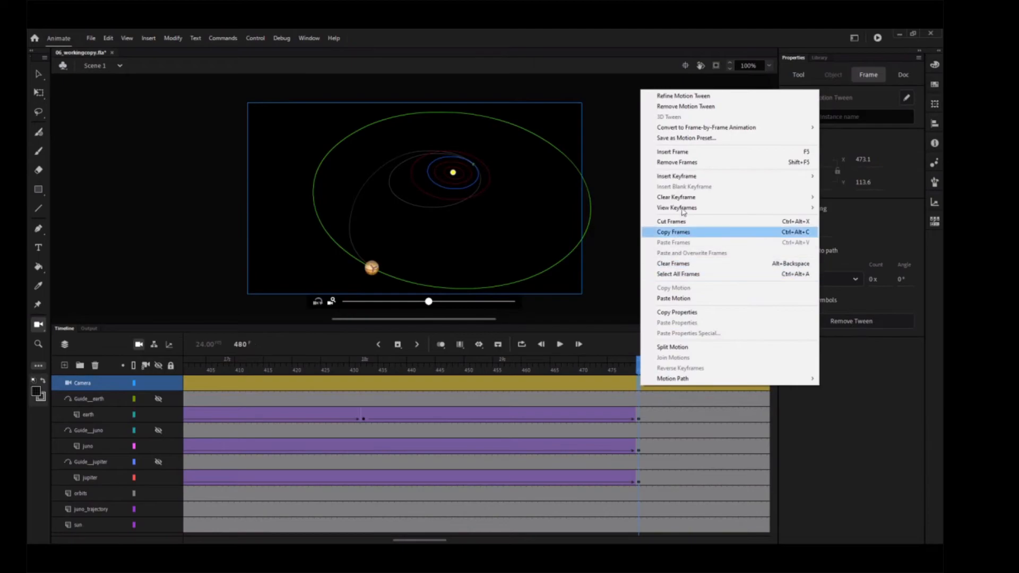
mouse_move(690, 178)
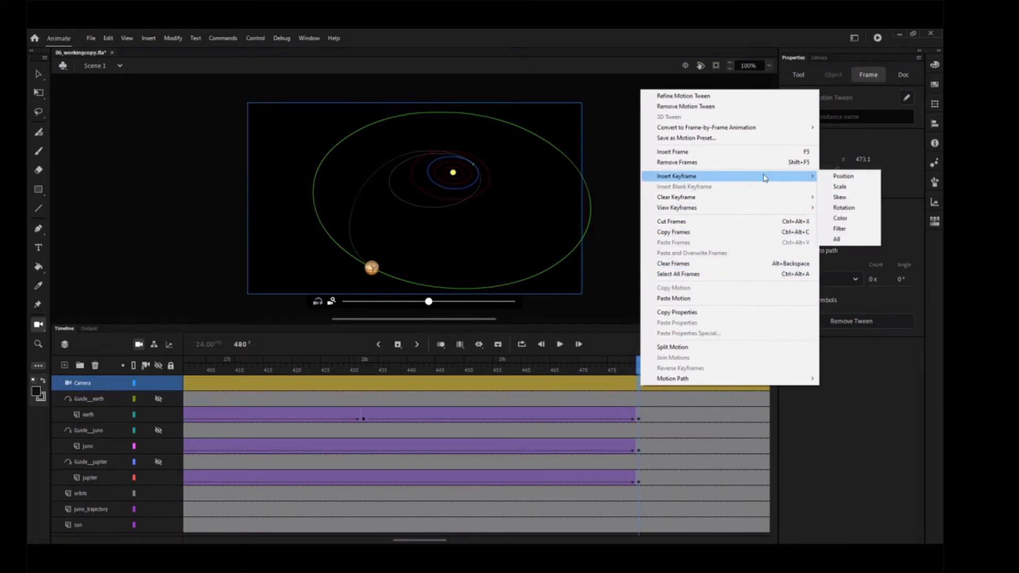
left_click(846, 242)
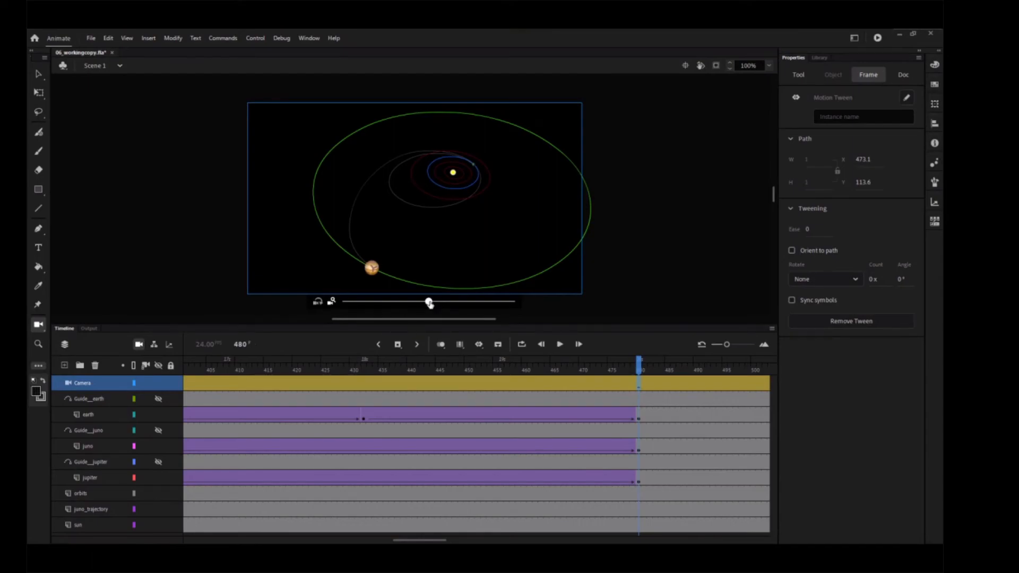
Step: Set the camera zoom at frame 480 to 1400%
left_click_drag(429, 302, 530, 302)
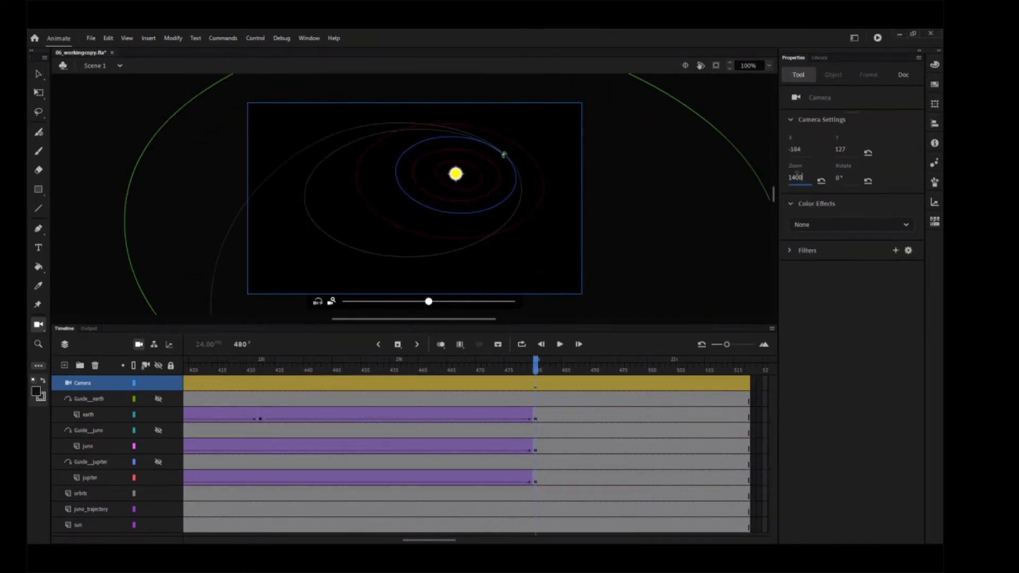
key("Return")
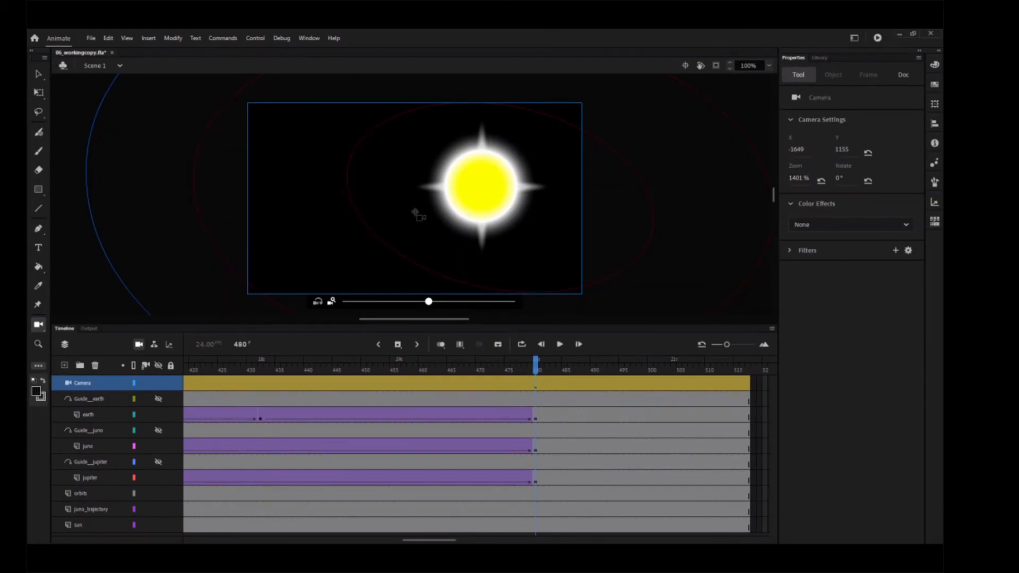
Step: Pan the camera at frame 480 to X 785, Y -1959, framing the spacecraft at Jupiter, and test the movie
left_click_drag(430, 217, 305, 186)
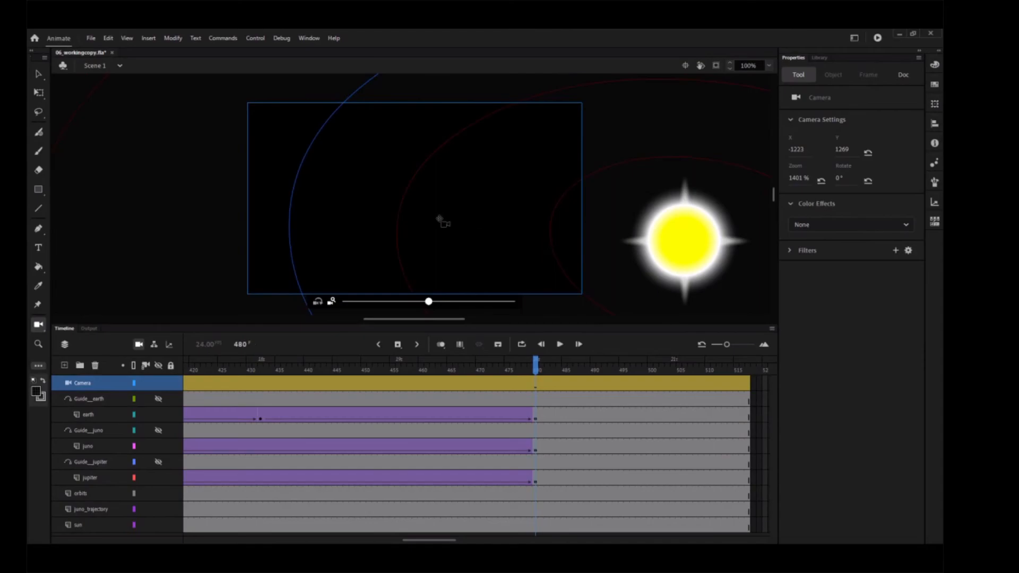
left_click_drag(440, 221, 288, 166)
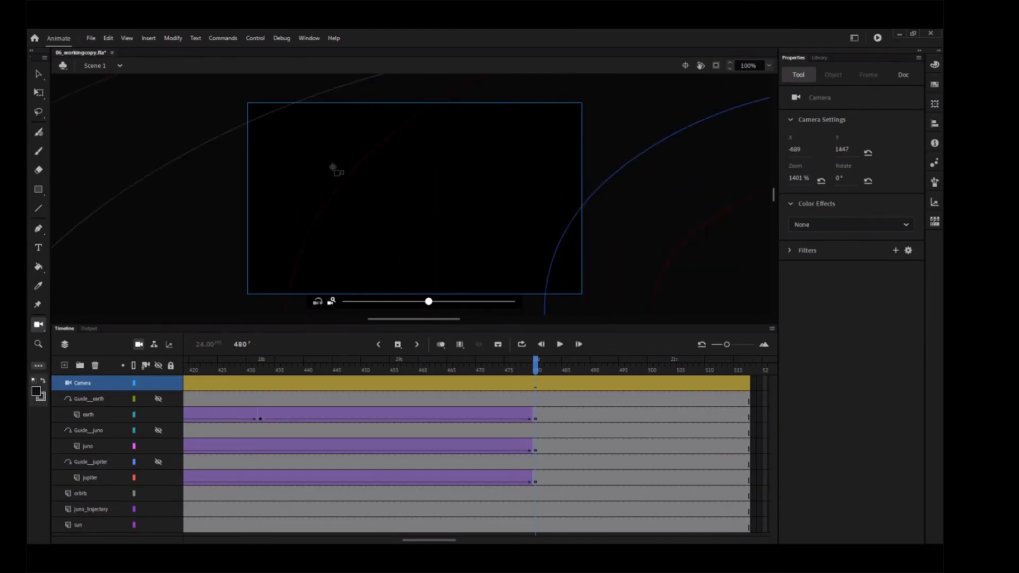
left_click(770, 66)
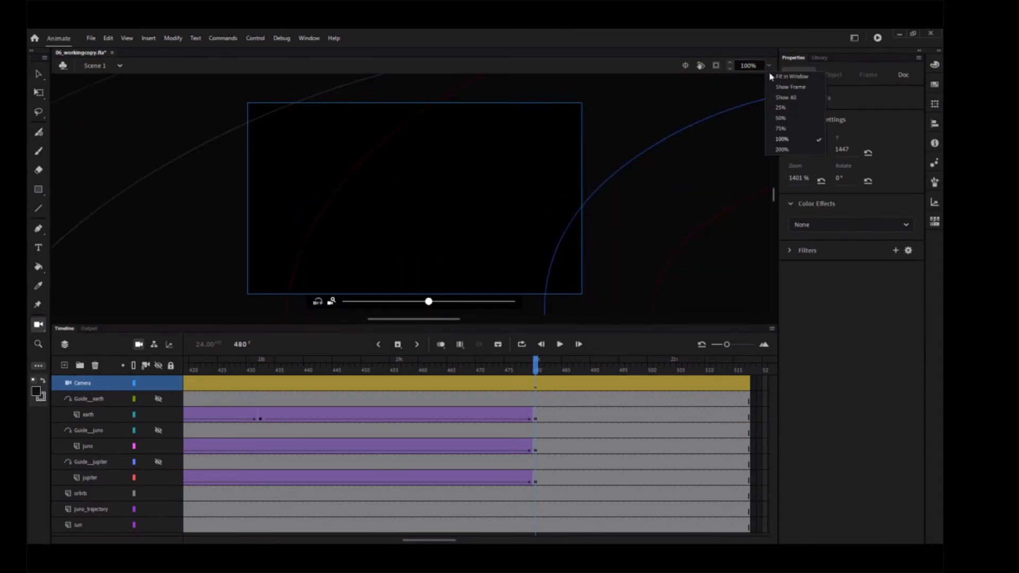
left_click(791, 118)
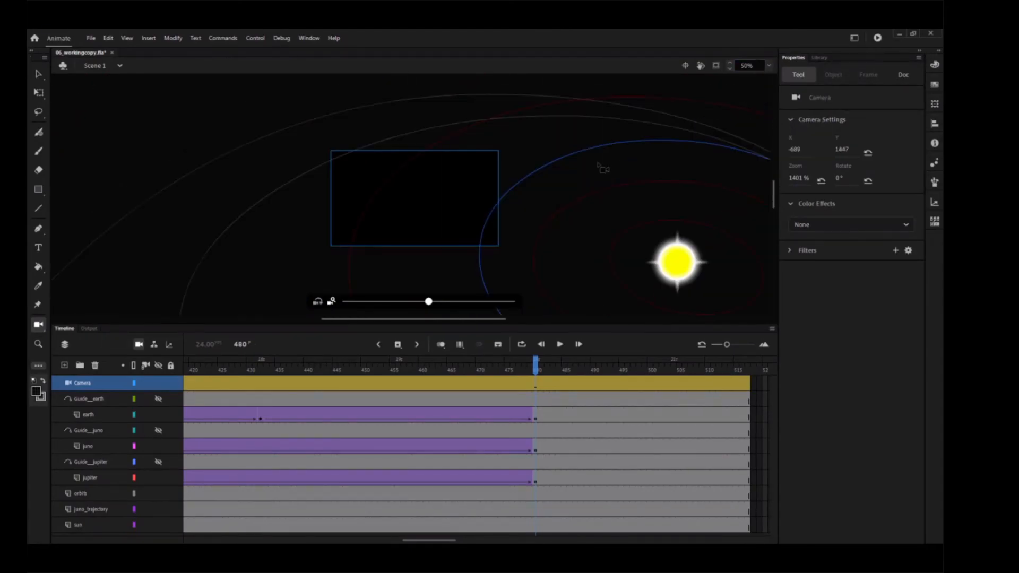
left_click(769, 66)
left_click(793, 112)
left_click_drag(412, 185, 448, 305)
left_click(770, 65)
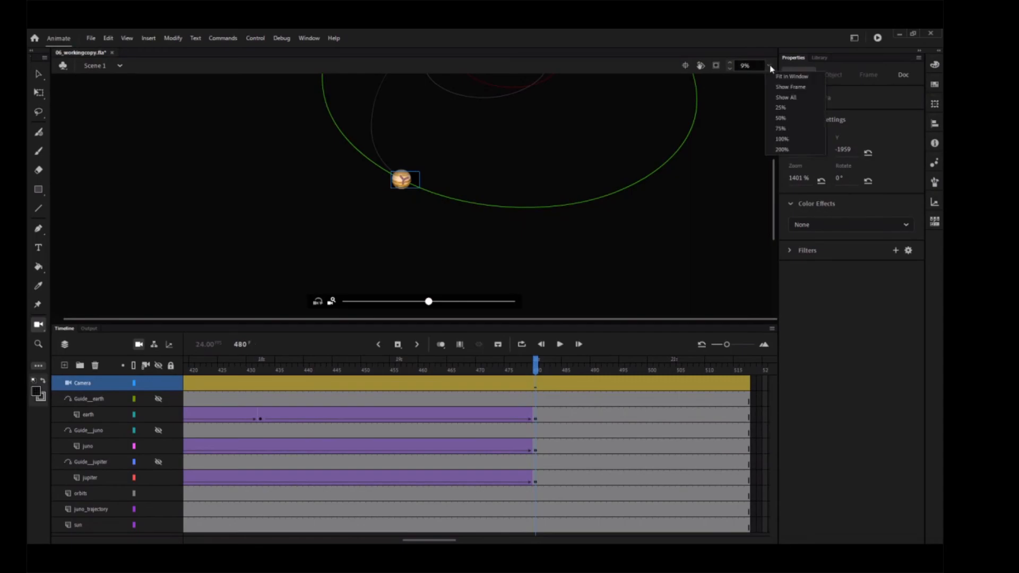
left_click(791, 86)
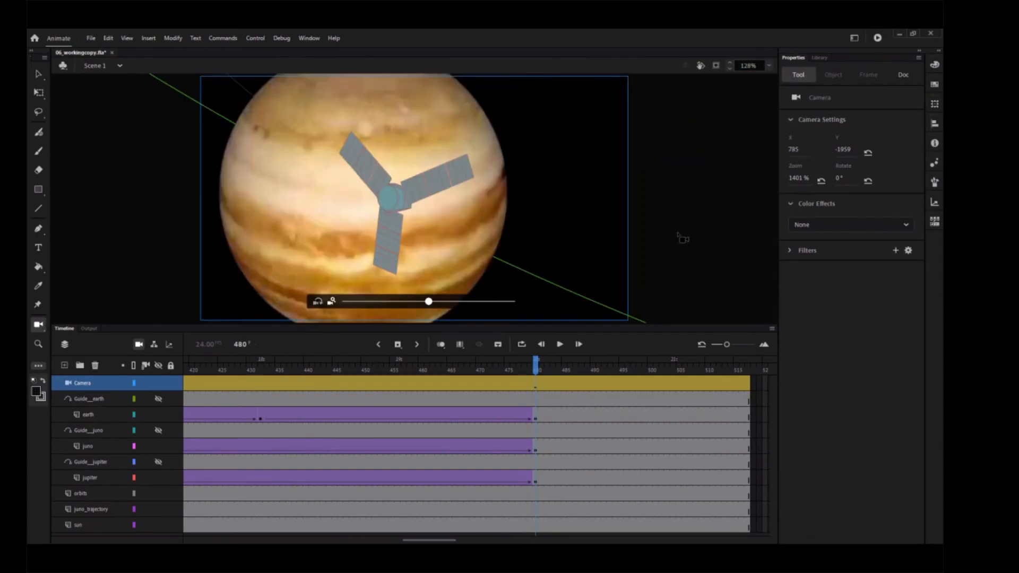
left_click(878, 38)
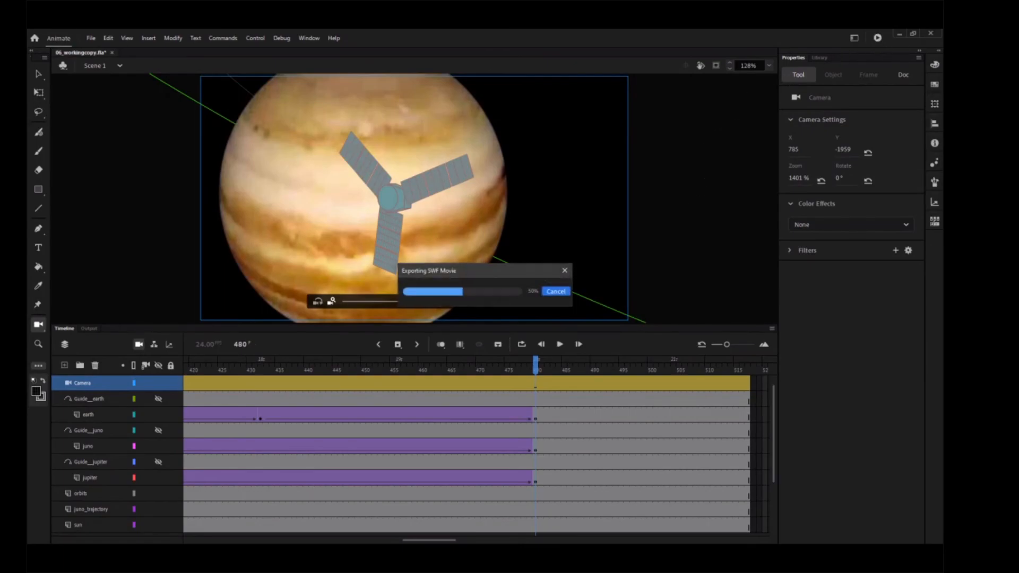